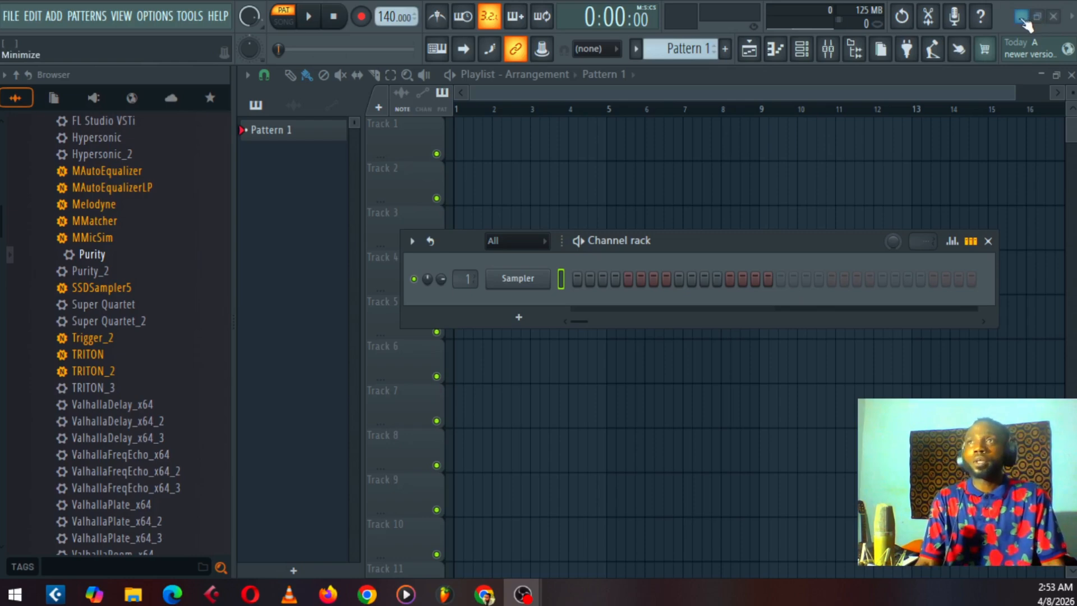
# Bring the "sub" audio file from the desktop into the playlist at the start of Track 1.
pyautogui.click(1033, 20)
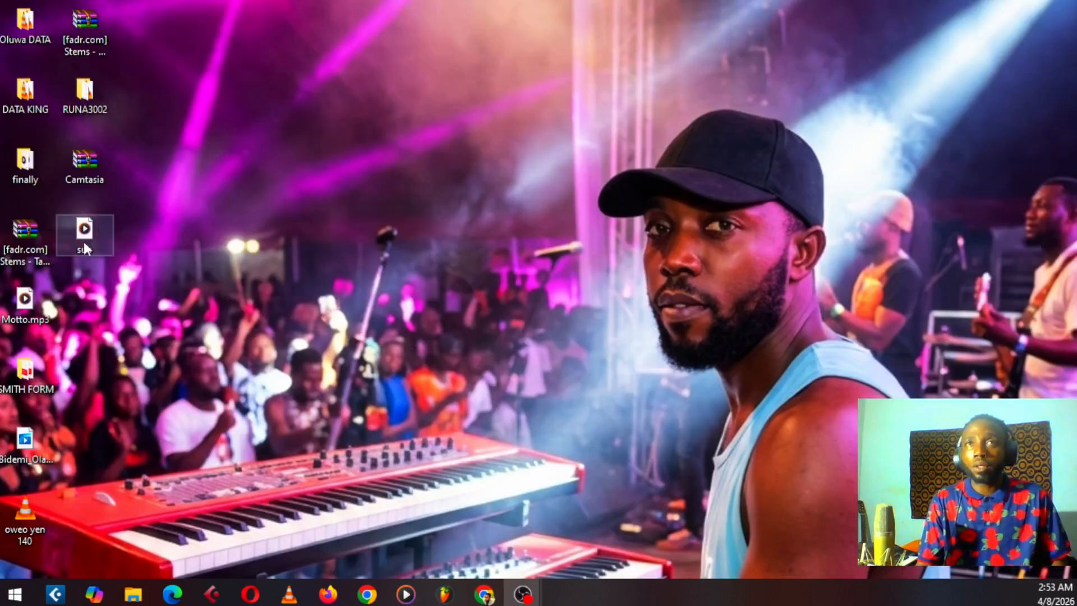
pyautogui.moveTo(85, 236); pyautogui.dragTo(477, 129)
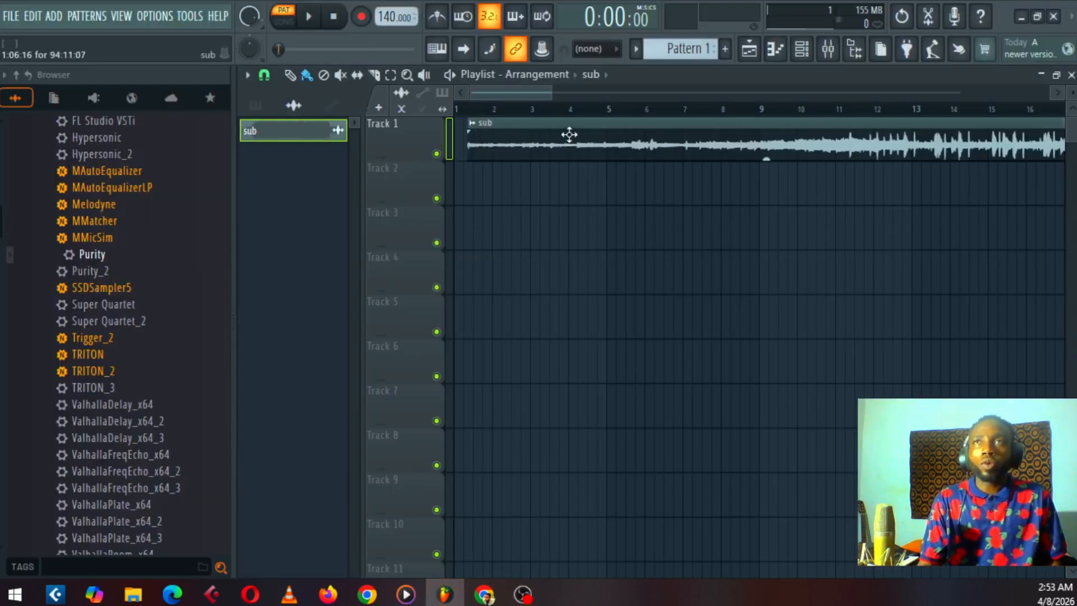
# Open the Master export for the project and name the exported file "my sub".
pyautogui.click(10, 17)
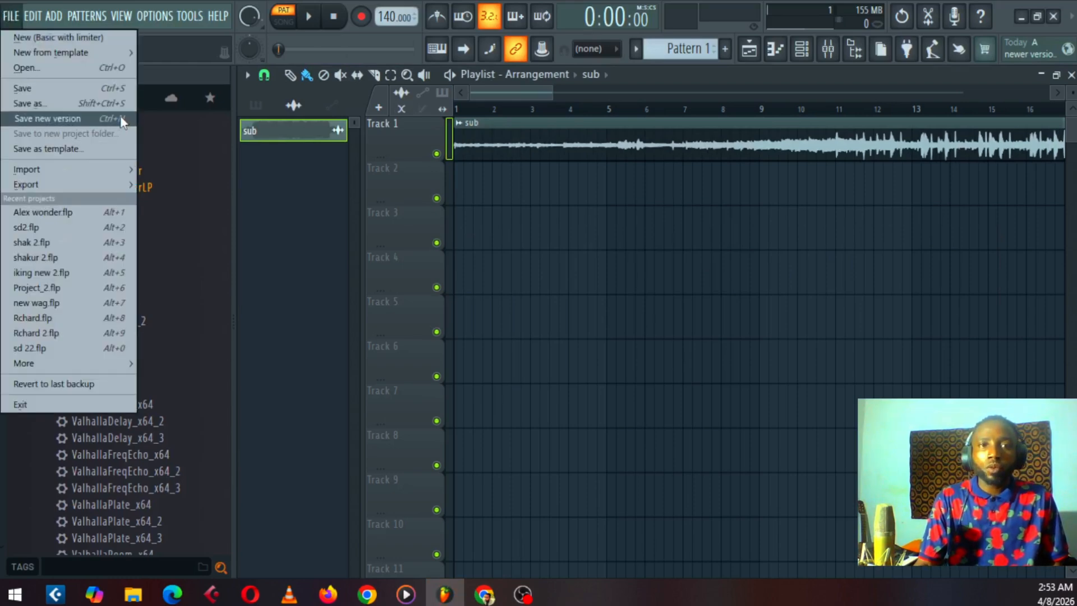
pyautogui.moveTo(46, 187)
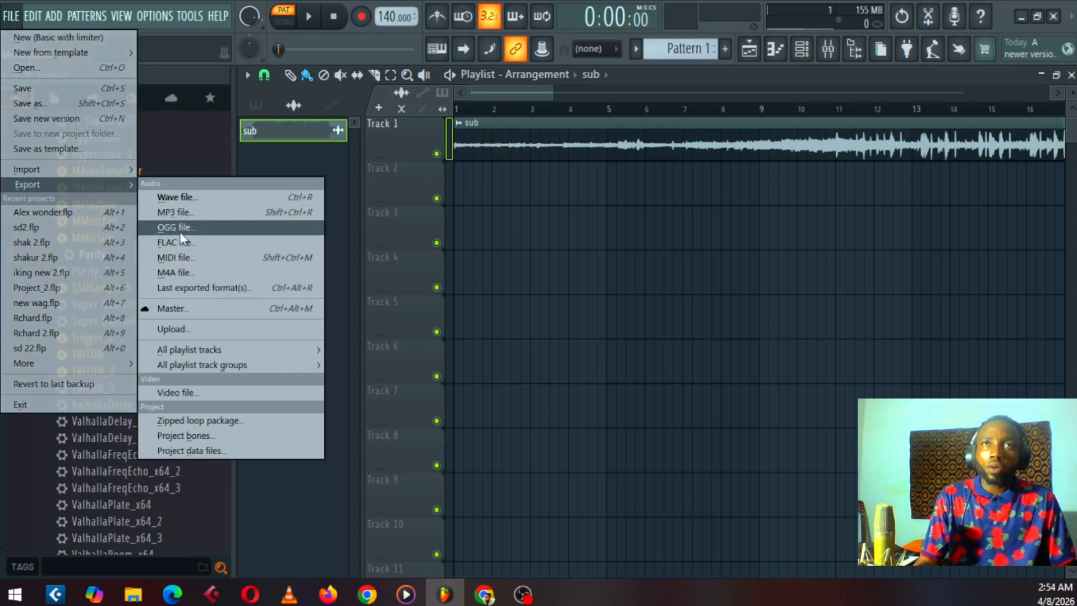
pyautogui.click(175, 310)
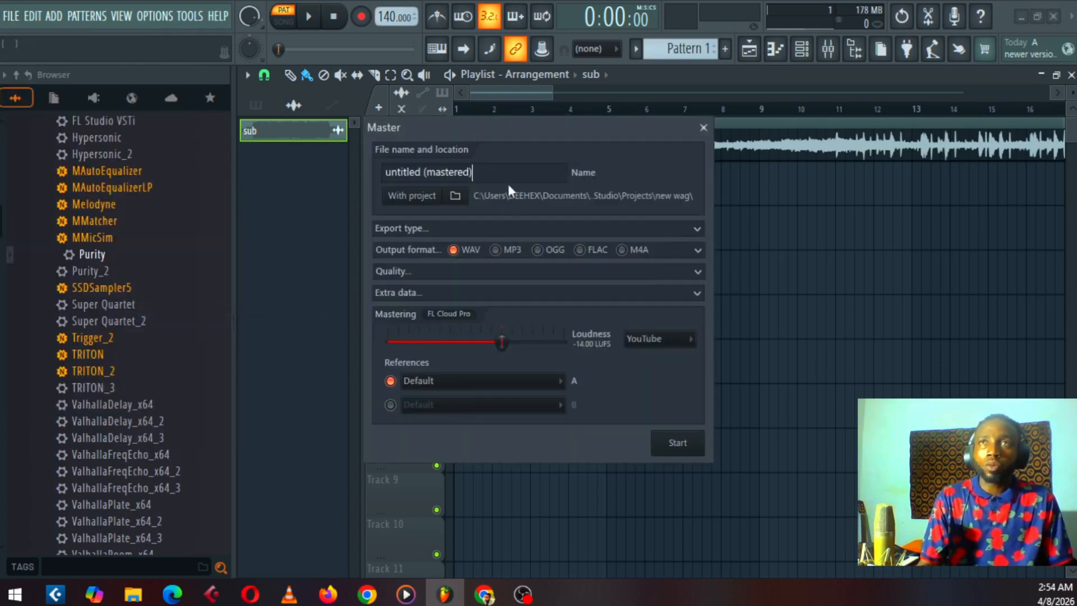
pyautogui.moveTo(499, 171); pyautogui.dragTo(354, 178)
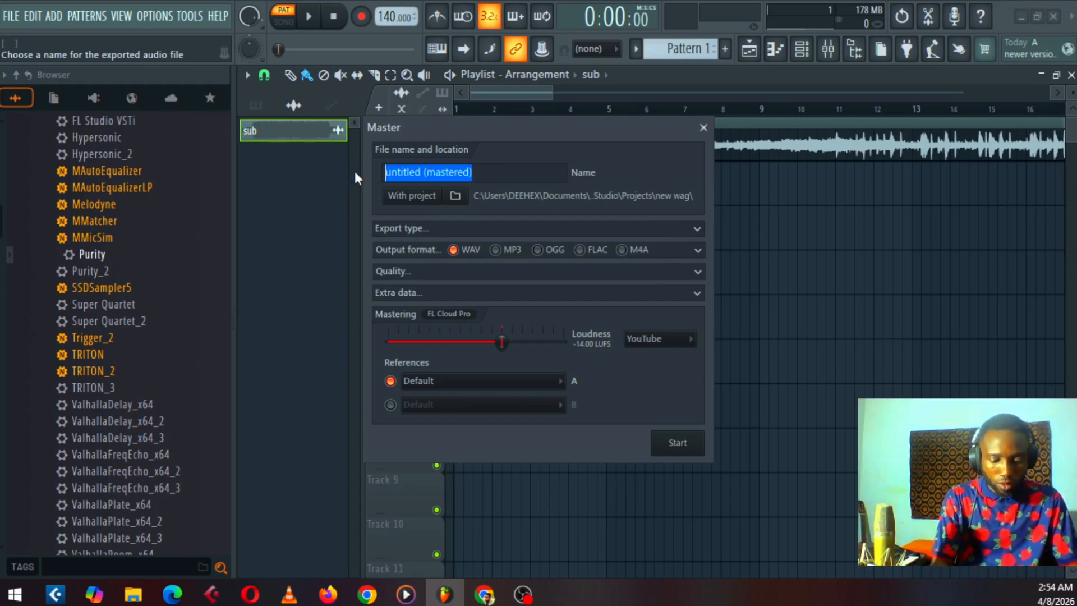
pyautogui.write('my')
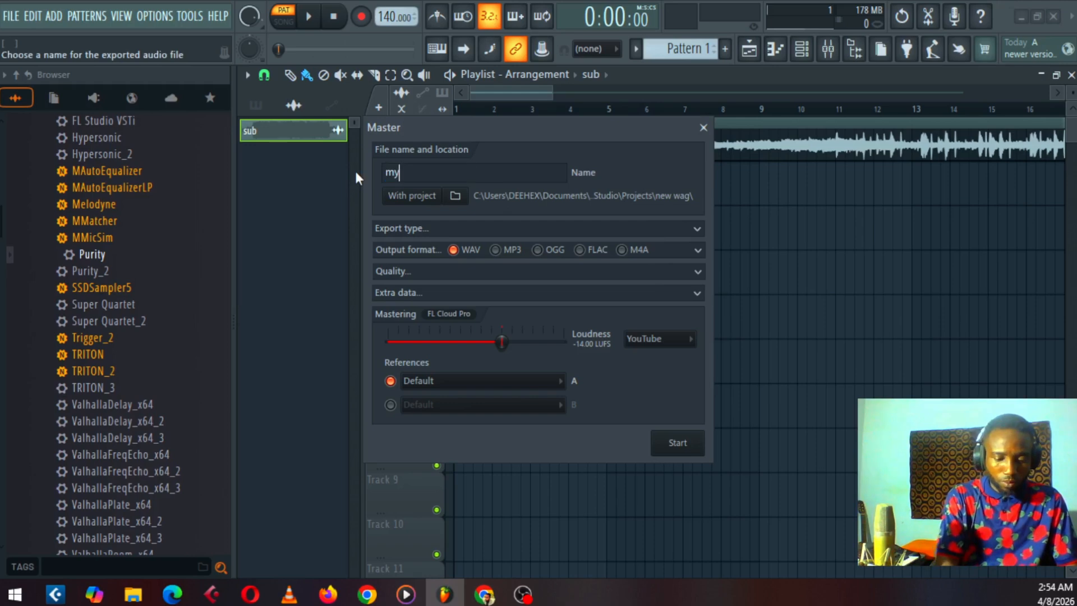
pyautogui.write(' sub')
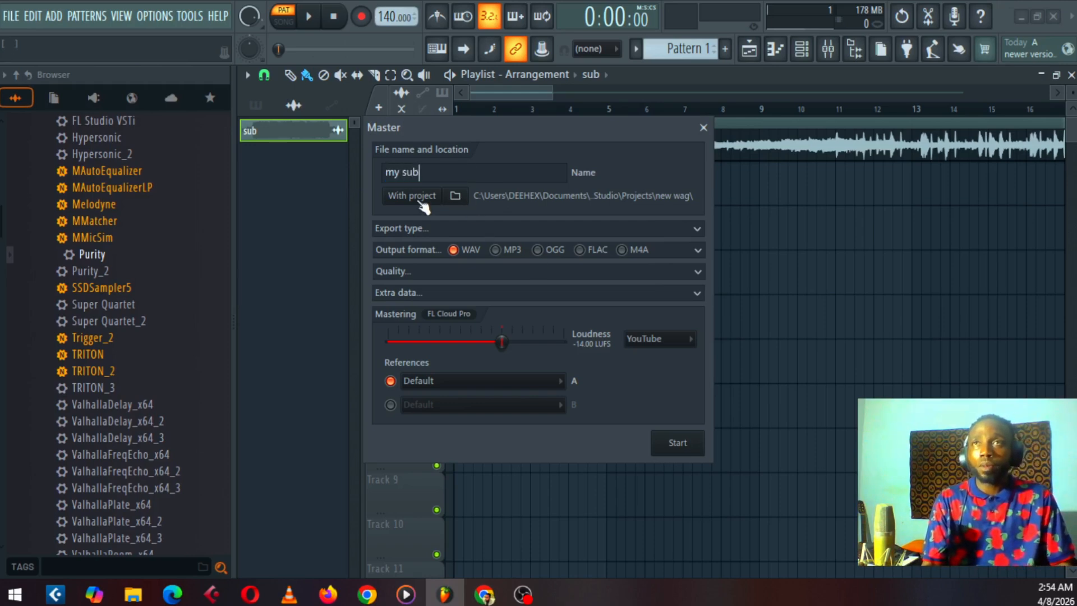
# Set the Desktop folder as the save location for the mastered file.
pyautogui.click(457, 197)
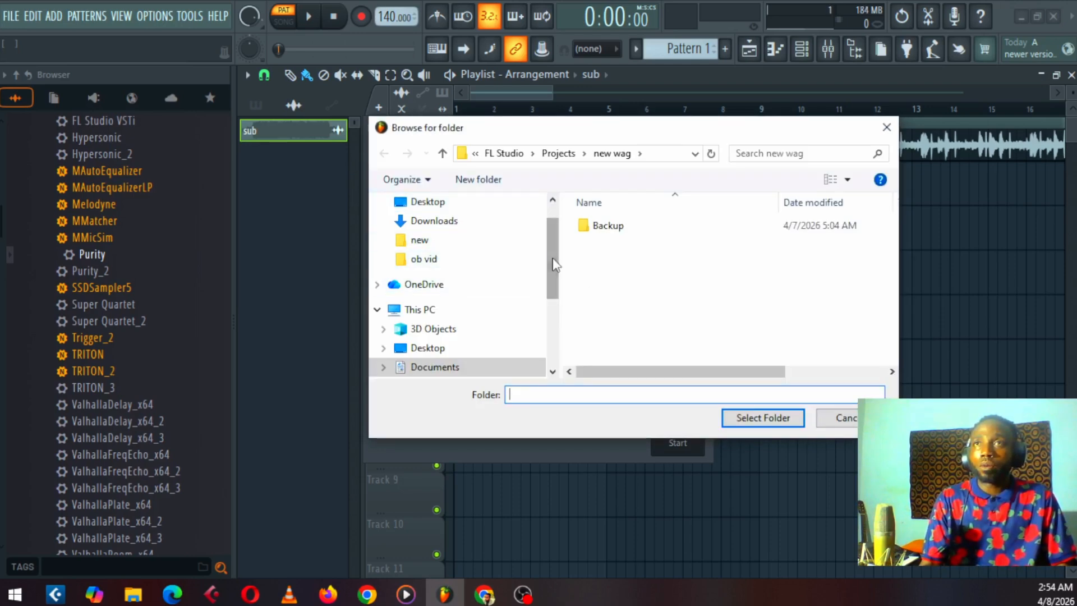
pyautogui.scroll(1, 551, 232)
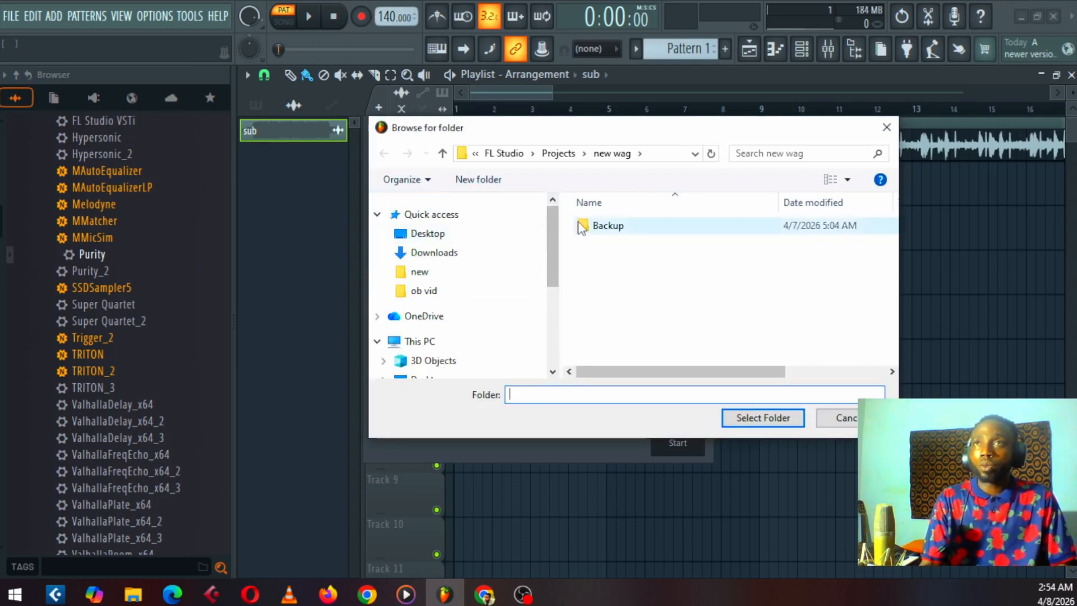
pyautogui.click(433, 238)
pyautogui.click(780, 427)
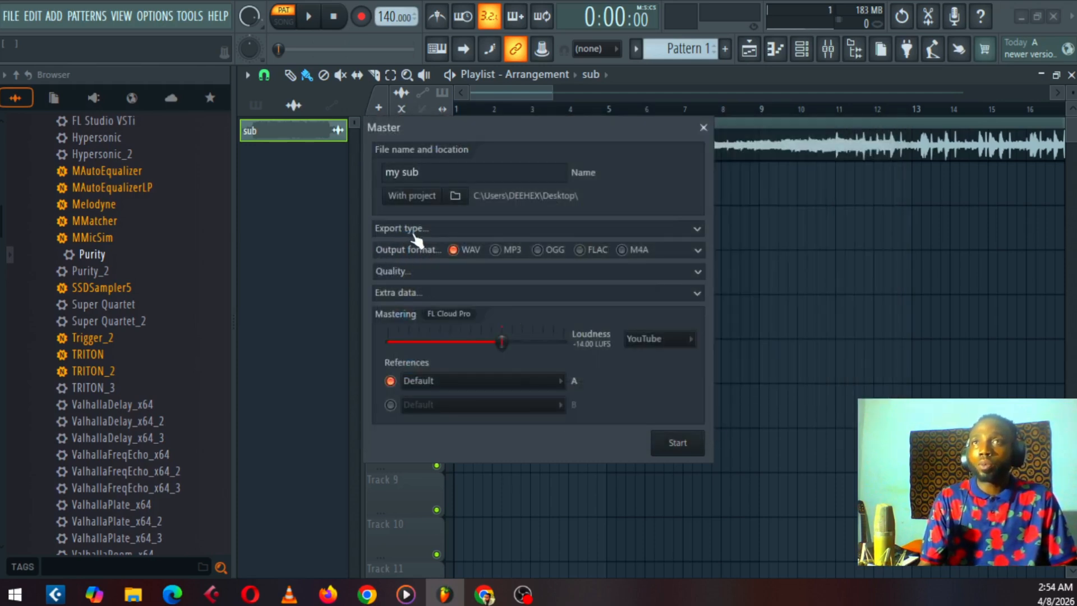
# Enable MP3 output in addition to WAV, and review the export type, quality resampling and extra data options.
pyautogui.click(701, 230)
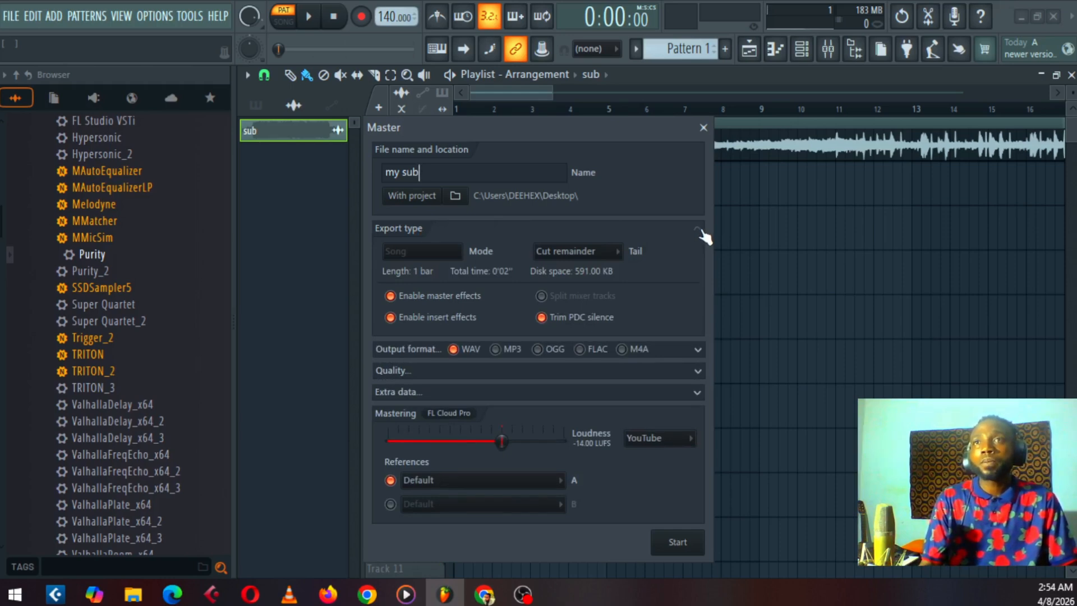
pyautogui.click(700, 231)
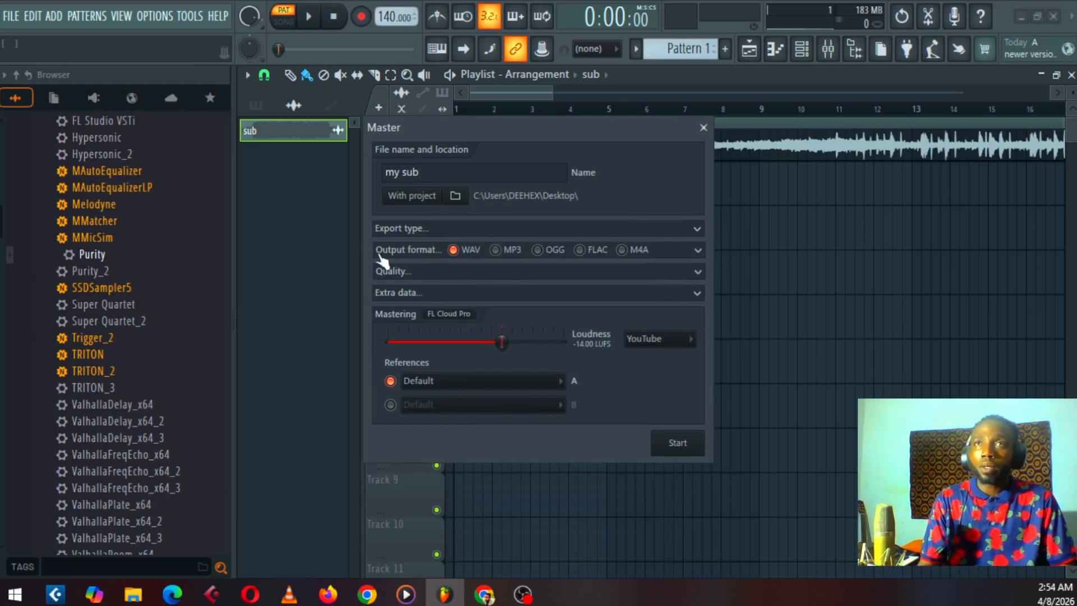
pyautogui.click(503, 253)
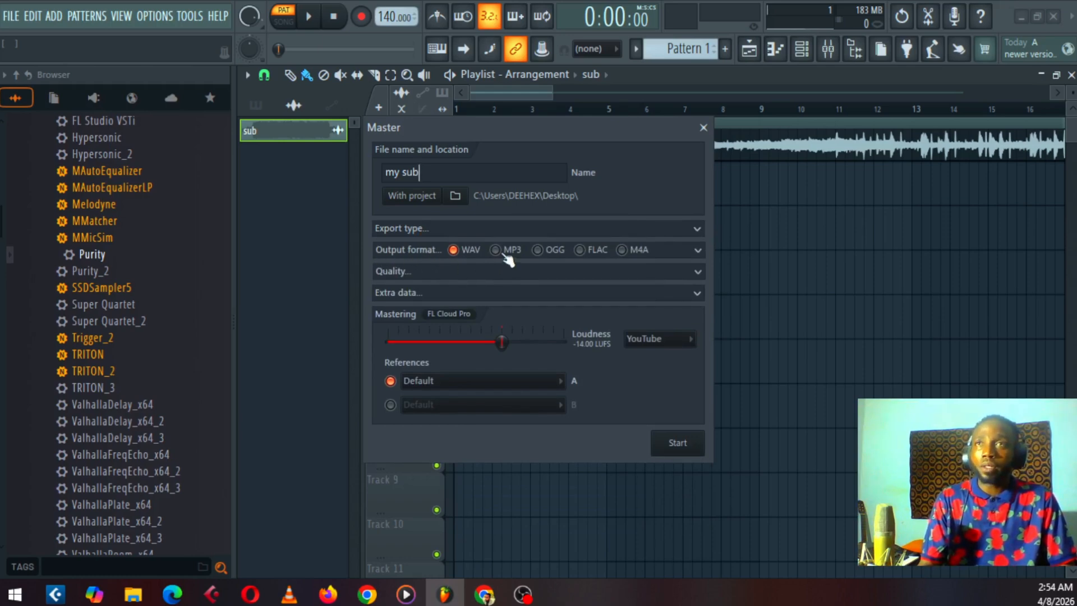
pyautogui.click(700, 270)
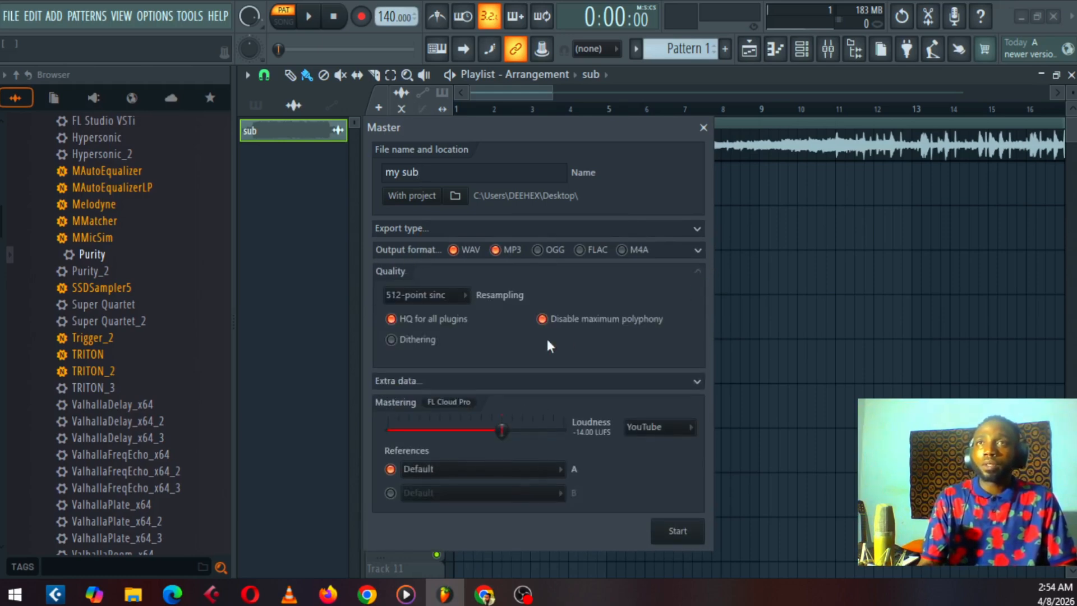
pyautogui.click(425, 296)
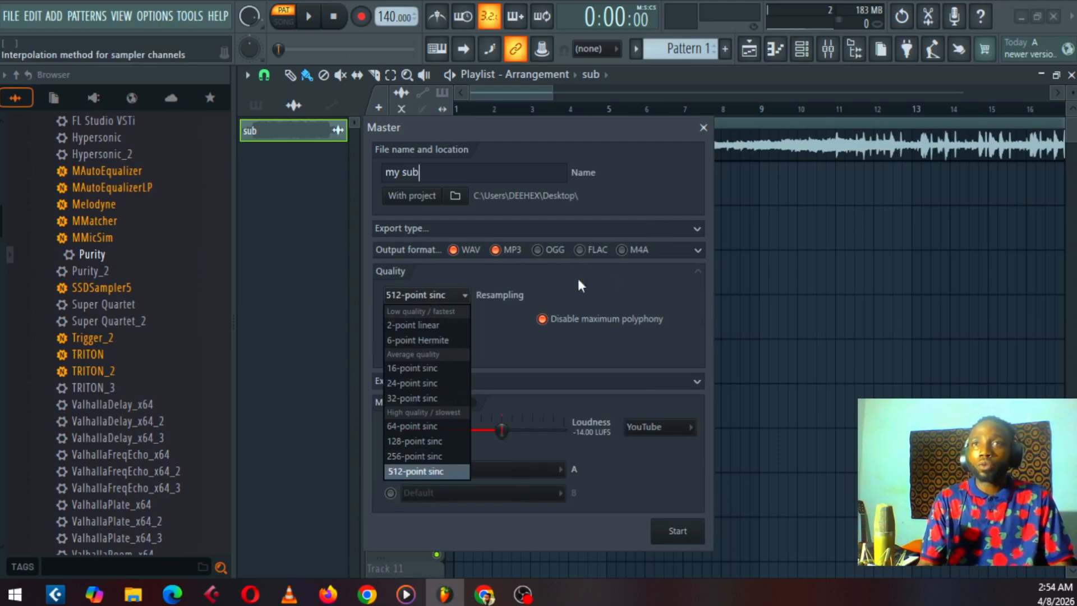
pyautogui.click(701, 272)
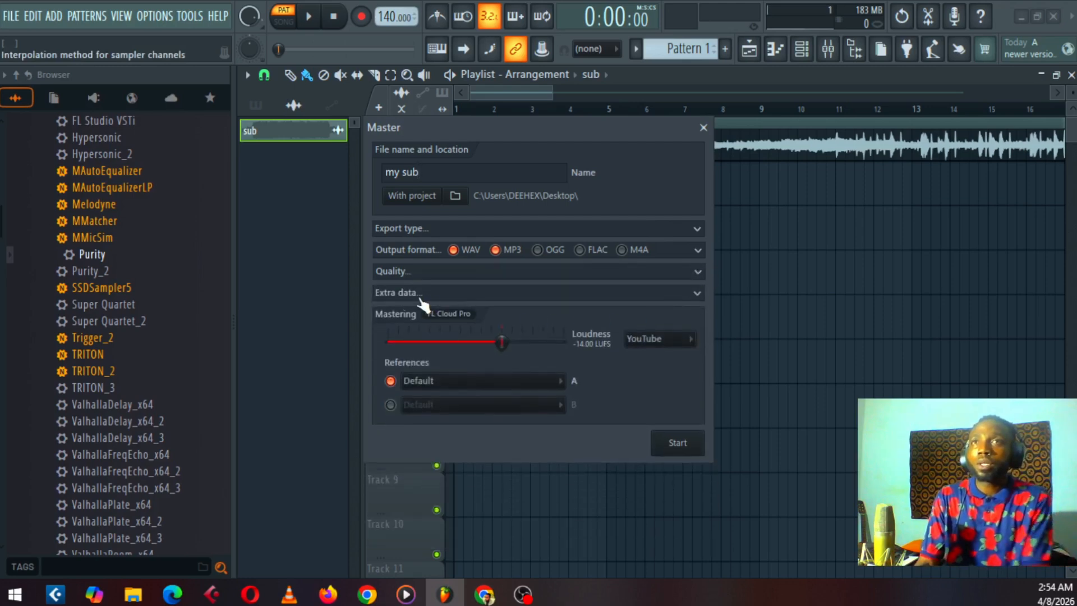
pyautogui.click(696, 293)
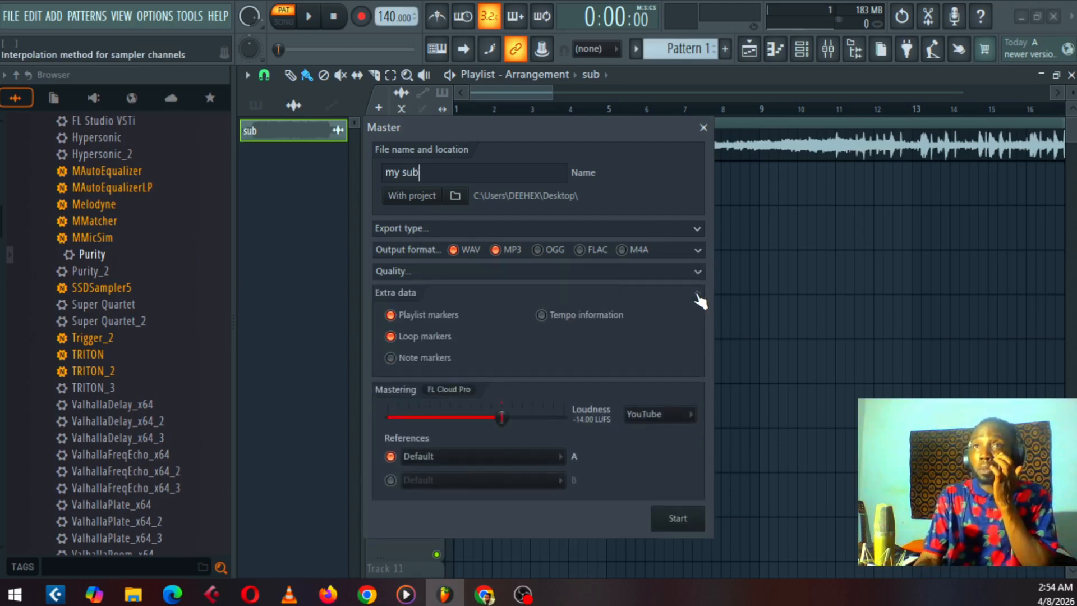
pyautogui.click(697, 293)
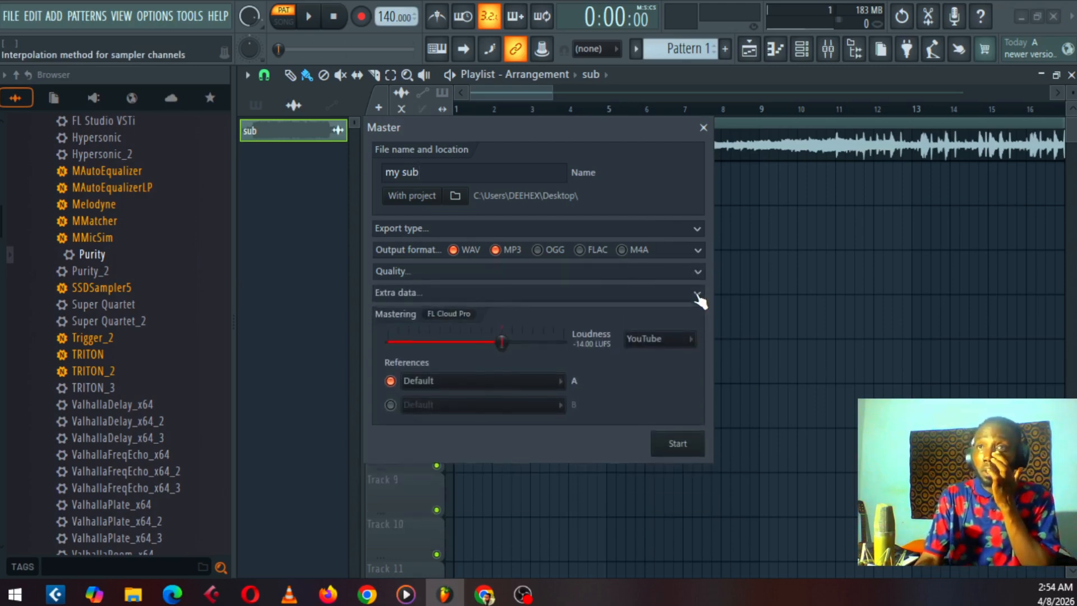
# Try the Apple Music and Deezer loudness presets for the mastering.
pyautogui.click(670, 339)
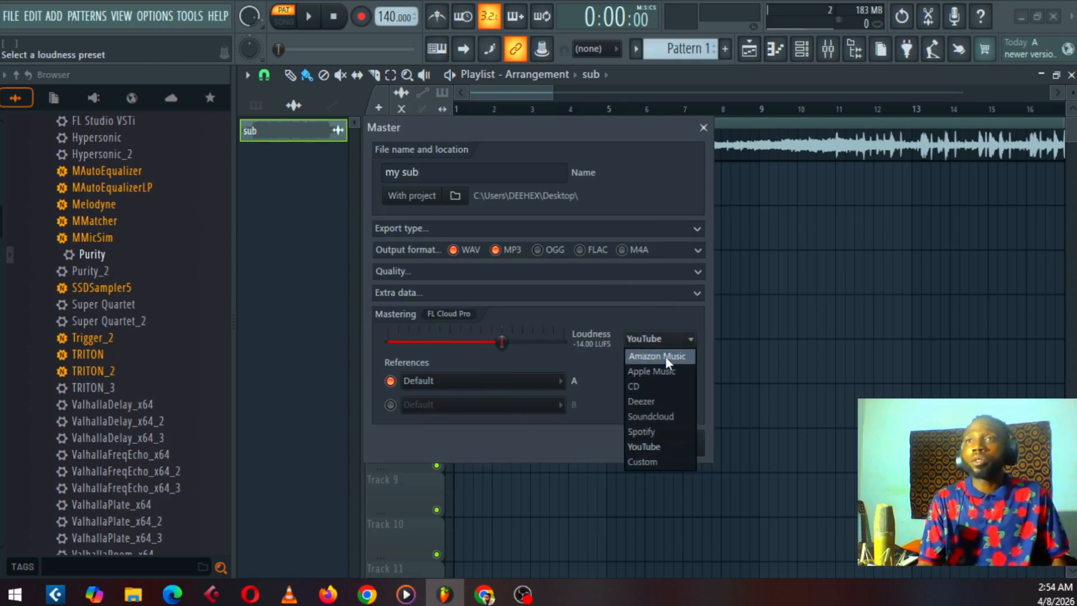
pyautogui.click(672, 372)
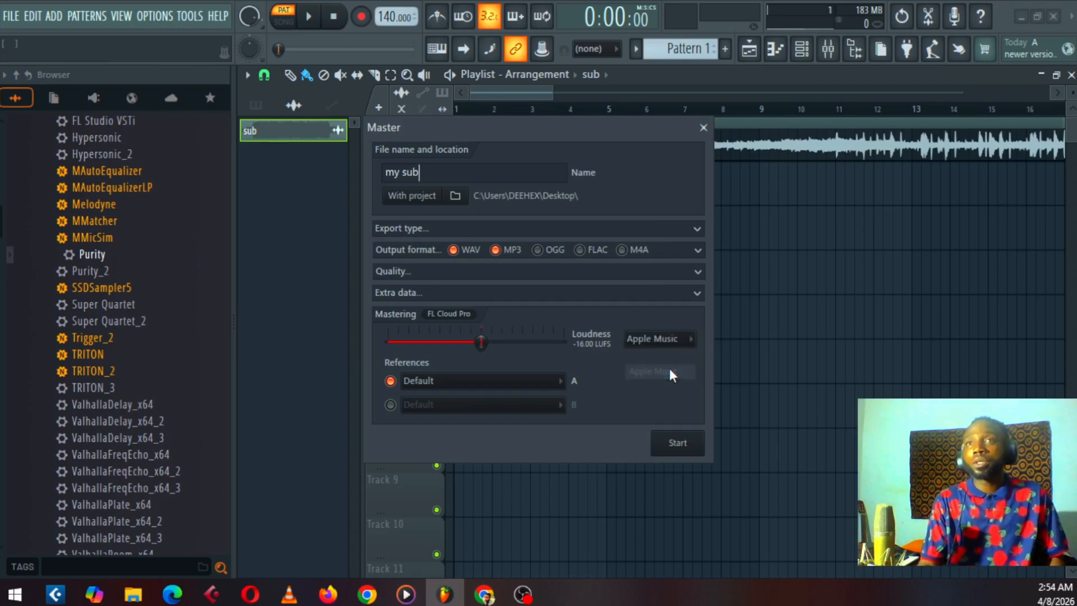
pyautogui.click(664, 347)
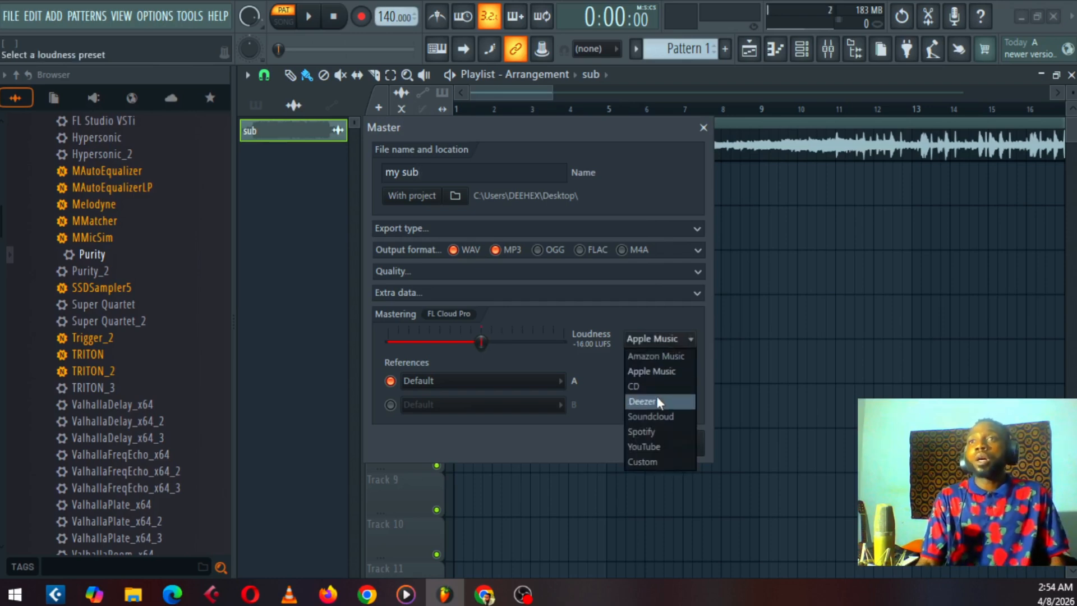
pyautogui.click(656, 402)
# Set the mastering loudness preset to Soundcloud and start the mastering process.
pyautogui.click(657, 338)
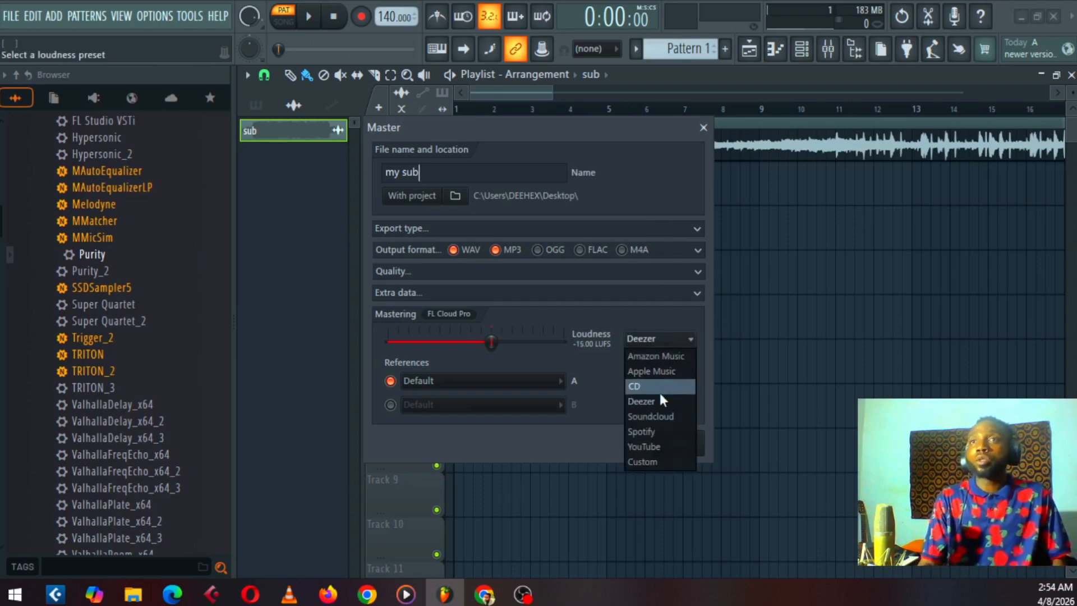
pyautogui.click(657, 415)
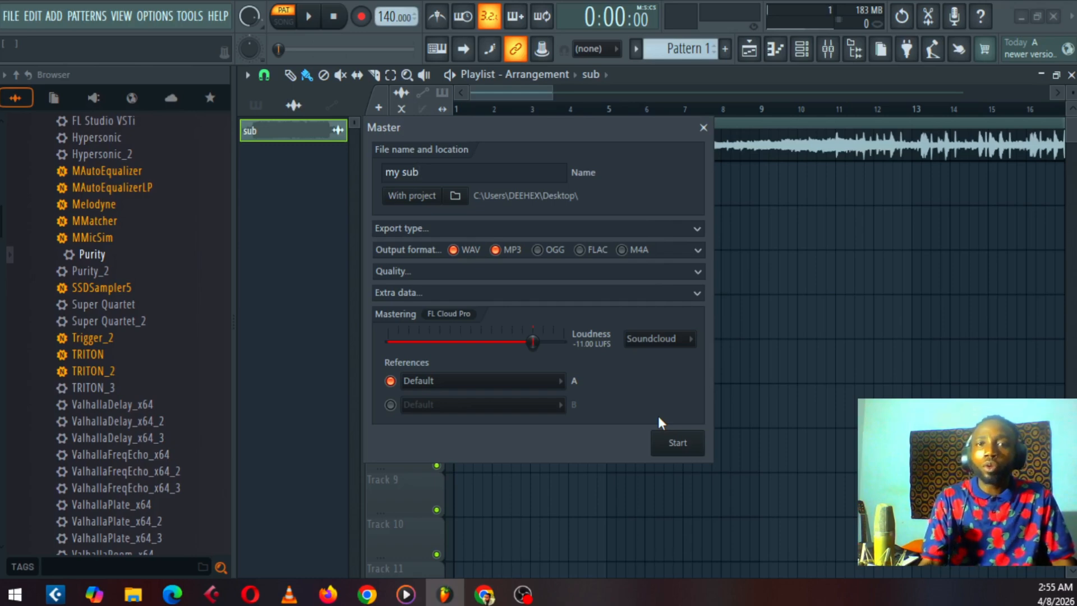
pyautogui.click(657, 338)
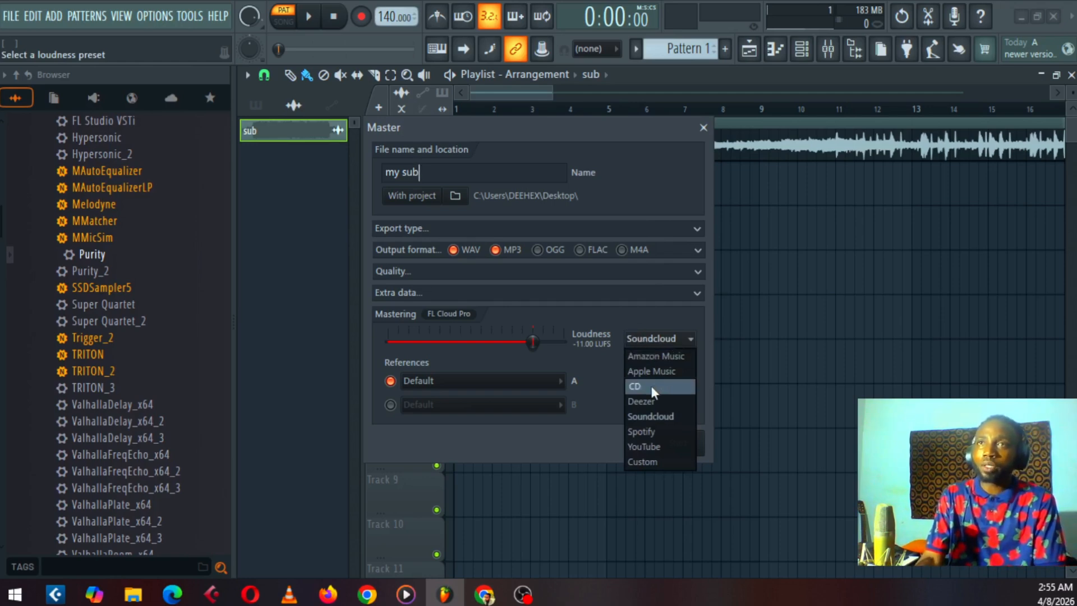
pyautogui.click(669, 417)
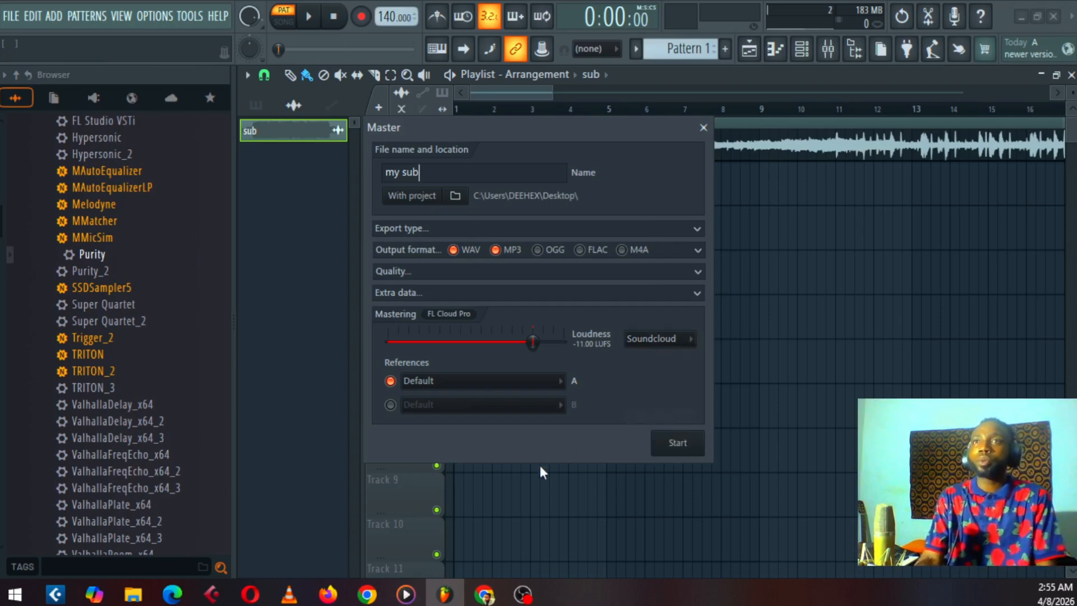
pyautogui.click(680, 443)
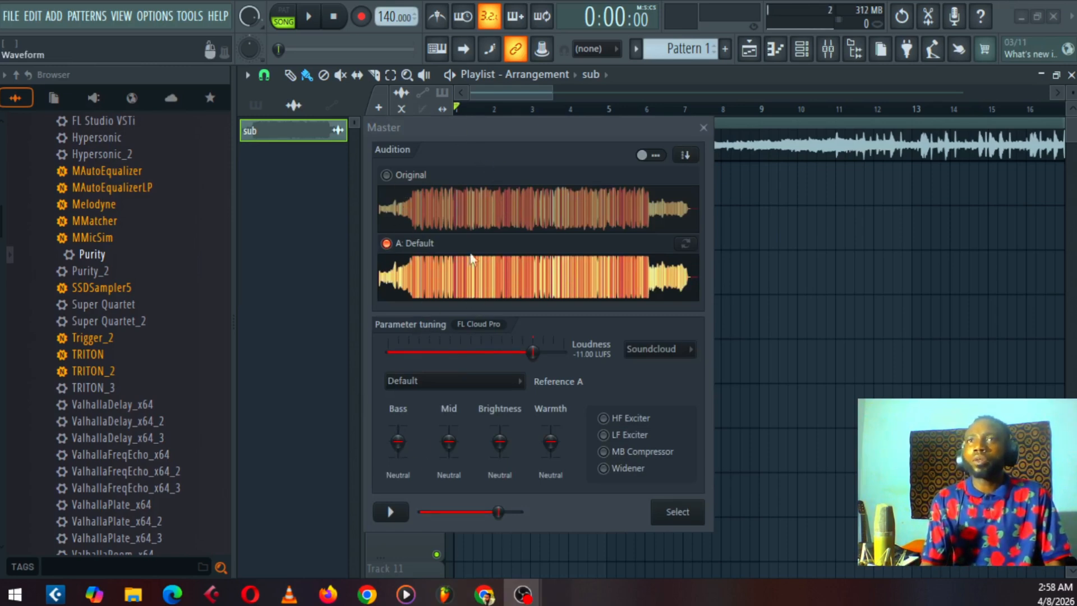
# Audition the original audio and compare it with the mastered A: Default version, ending with playback stopped.
pyautogui.click(386, 175)
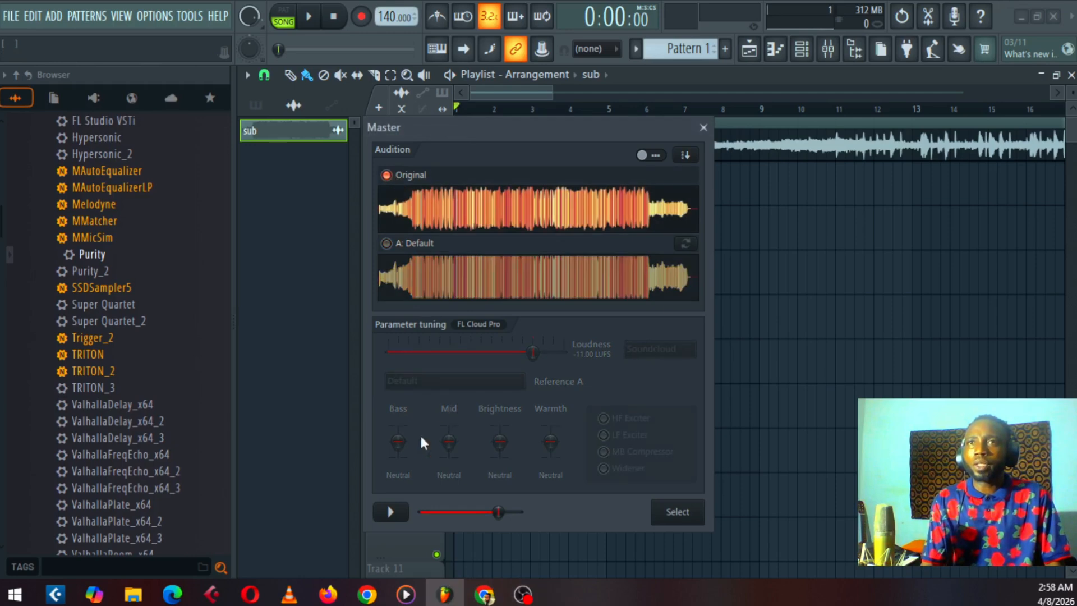
pyautogui.click(396, 518)
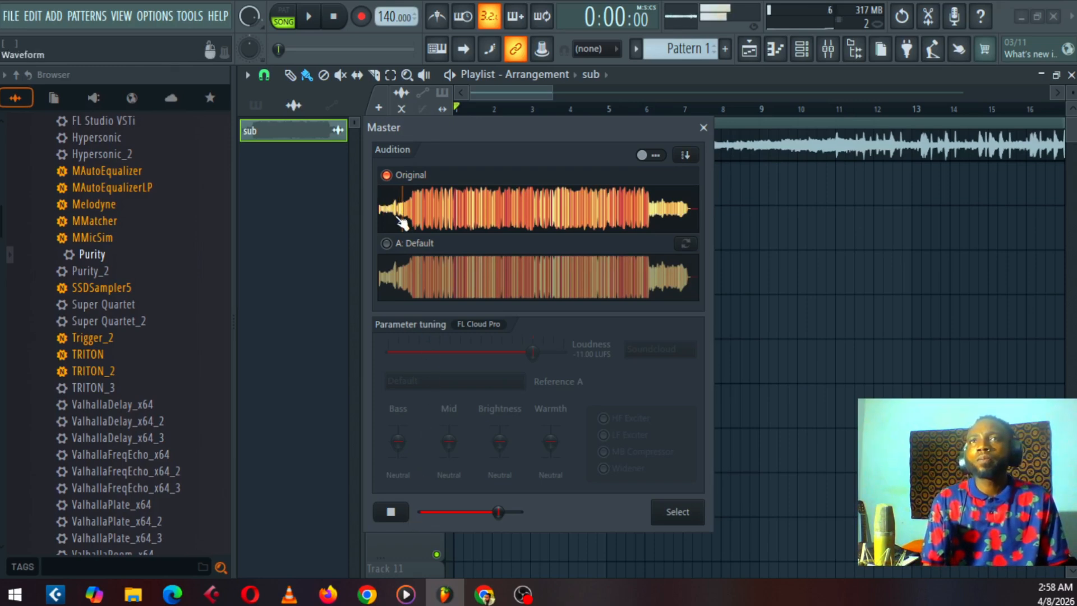
pyautogui.click(387, 244)
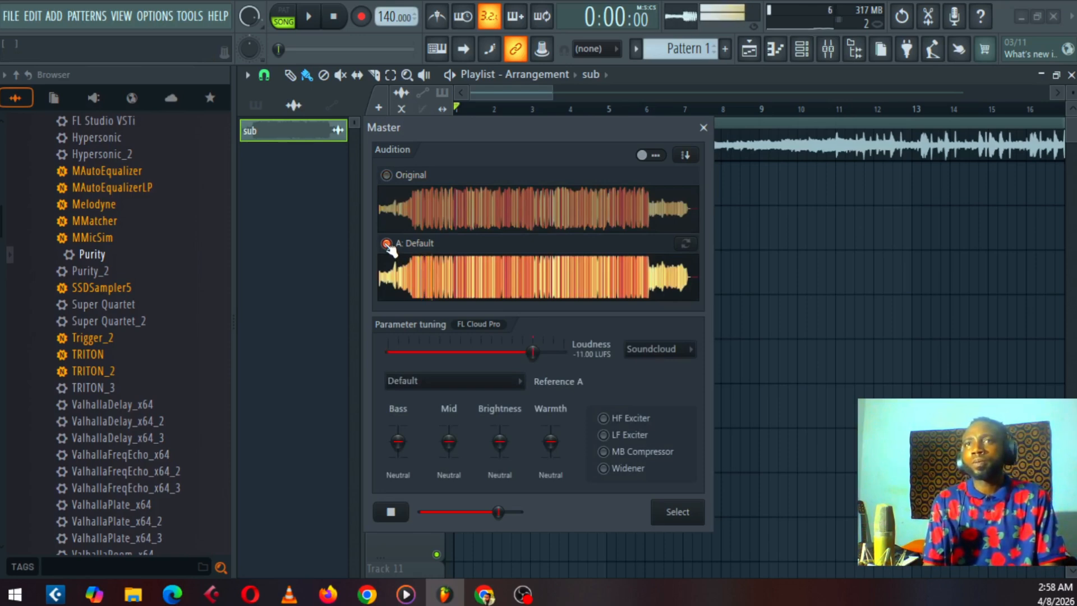
pyautogui.click(395, 514)
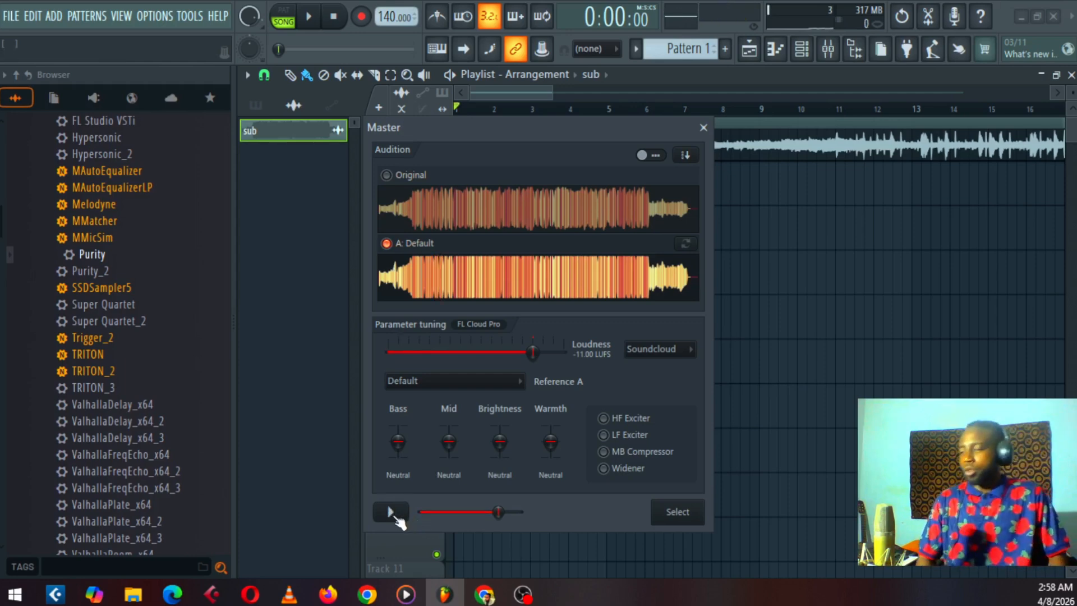